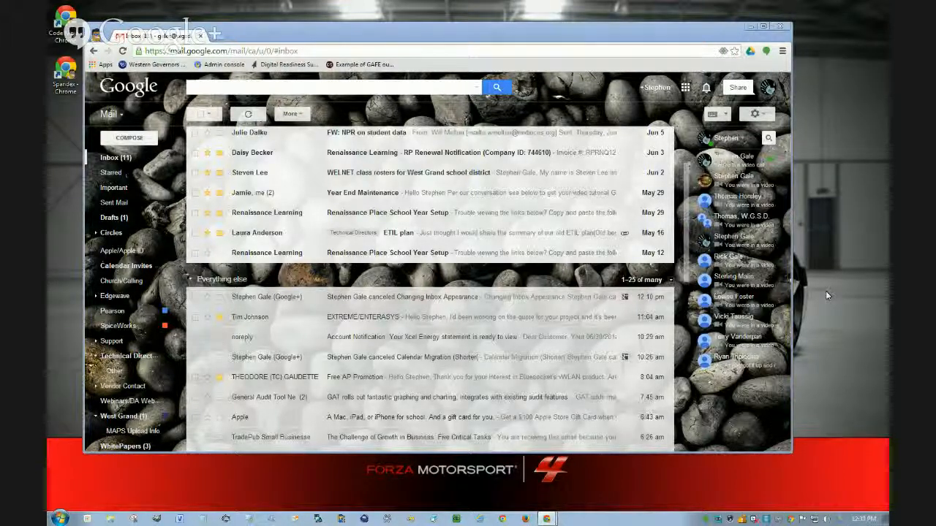
- Start a filter for messages like the unread "Configuring Mail Filters" invitation in the inbox
{"action": "scroll", "coordinate": [827, 295], "scroll_direction": "up", "scroll_amount": 2}
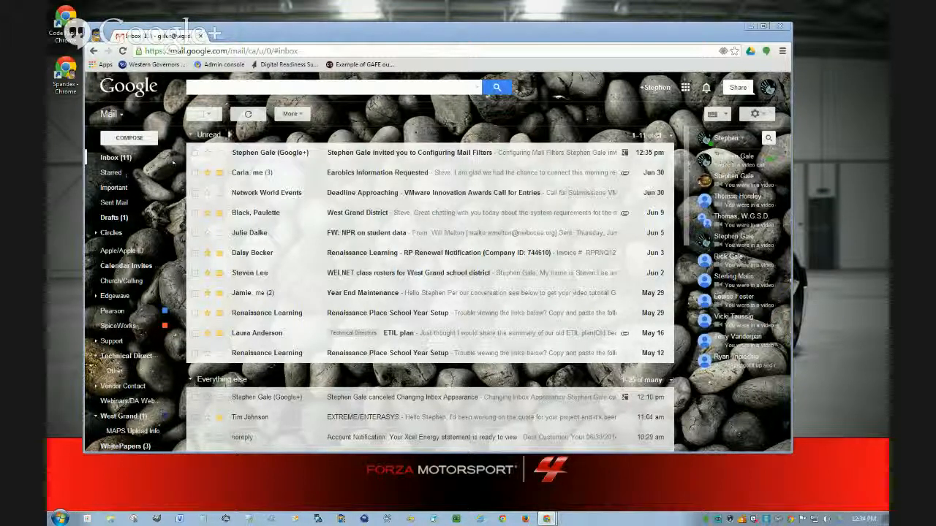
{"action": "left_click", "coordinate": [195, 153]}
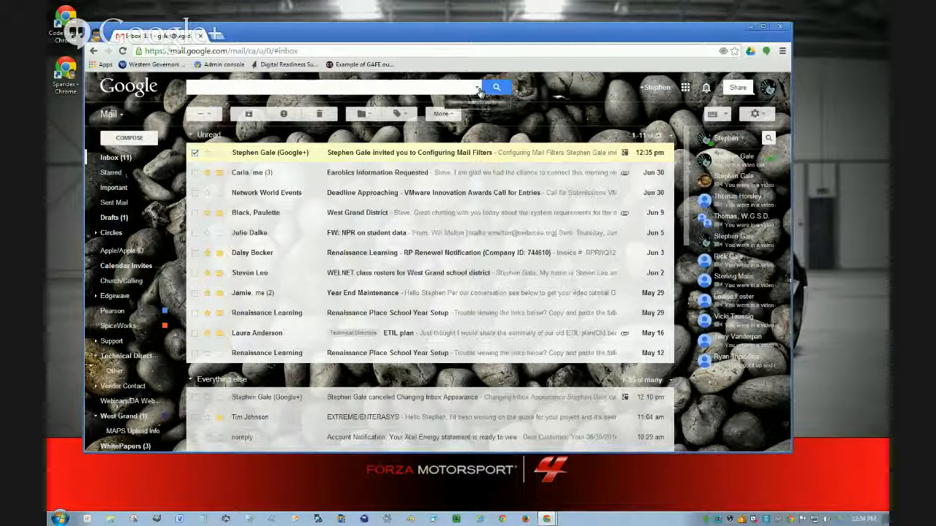
{"action": "left_click", "coordinate": [454, 115]}
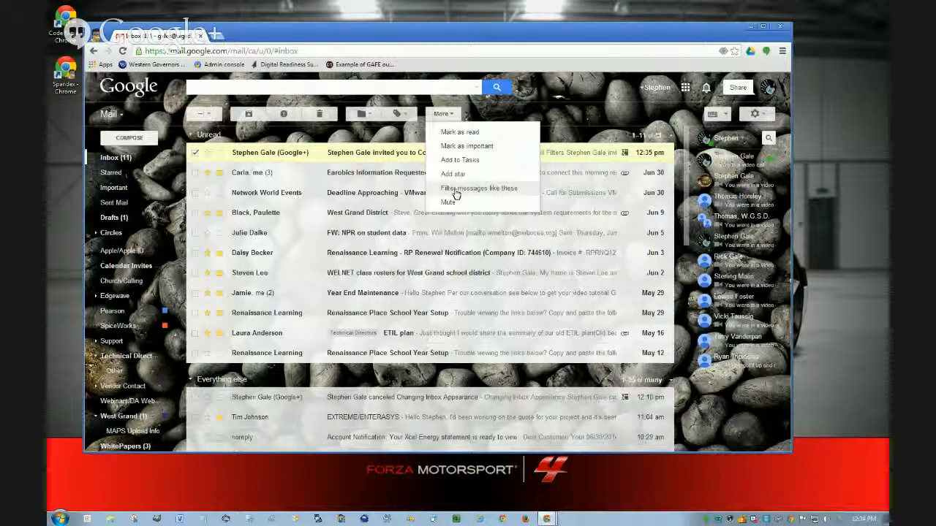
{"action": "left_click", "coordinate": [455, 192]}
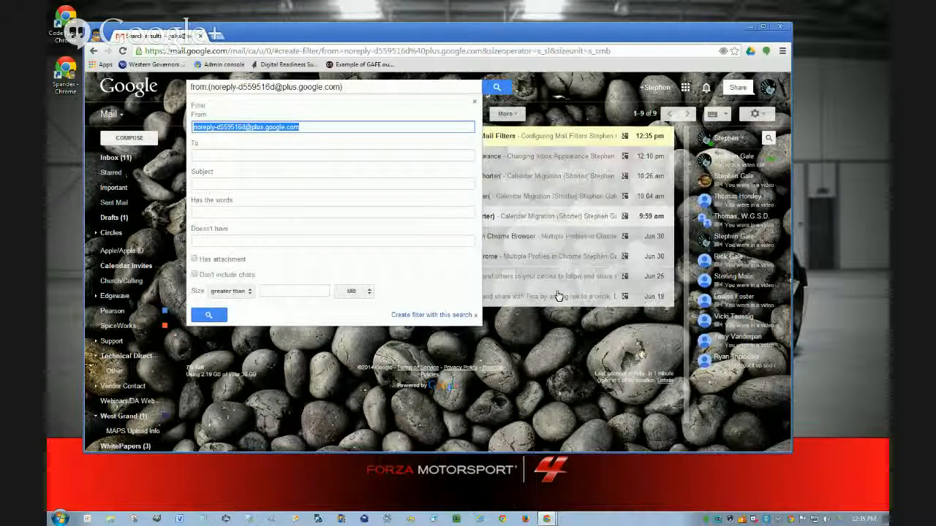
{"action": "left_click", "coordinate": [242, 126]}
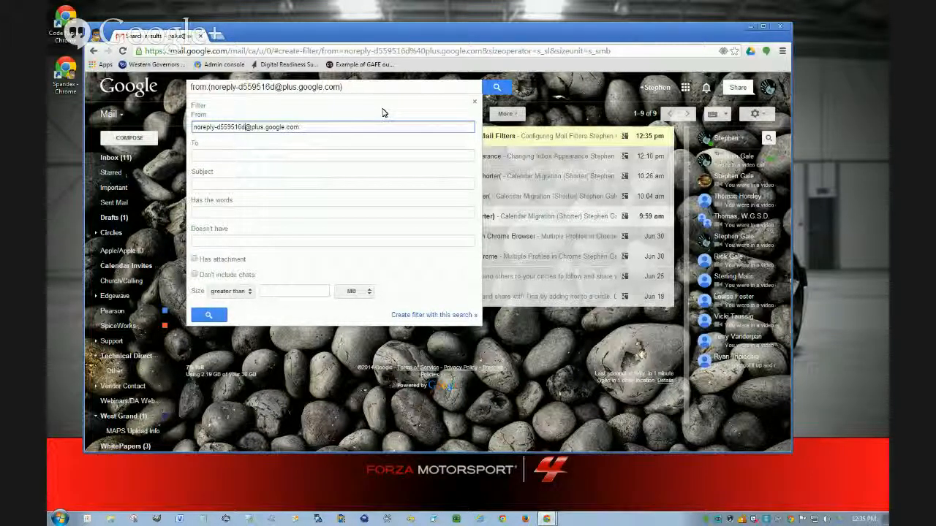
{"action": "key", "text": "BackSpace"}
{"action": "key", "text": "BackSpace"}
{"action": "key", "text": "BackSpace"}
{"action": "key", "text": "BackSpace"}
{"action": "key", "text": "BackSpace"}
{"action": "key", "text": "BackSpace"}
{"action": "key", "text": "BackSpace"}
{"action": "key", "text": "BackSpace"}
{"action": "key", "text": "BackSpace"}
{"action": "key", "text": "BackSpace"}
{"action": "key", "text": "BackSpace"}
{"action": "key", "text": "BackSpace"}
{"action": "key", "text": "BackSpace"}
{"action": "key", "text": "BackSpace"}
{"action": "key", "text": "BackSpace"}
{"action": "key", "text": "BackSpace"}
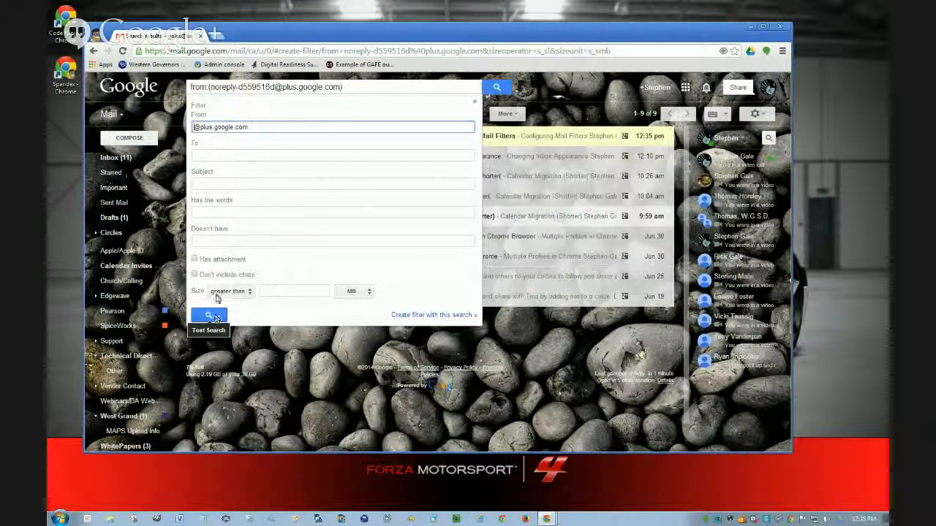
- Continue to the filter's actions and set matching messages to skip the inbox and be marked as read
{"action": "left_click", "coordinate": [421, 319]}
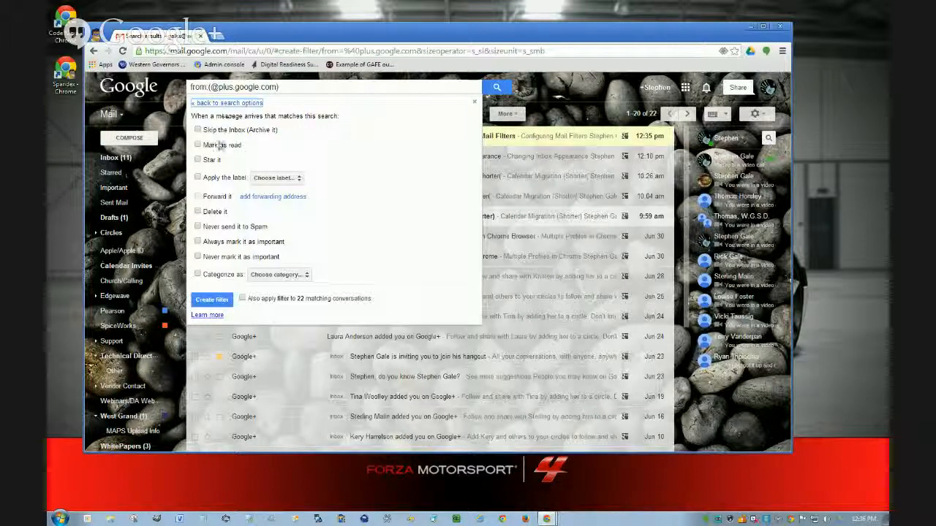
{"action": "left_click", "coordinate": [215, 131]}
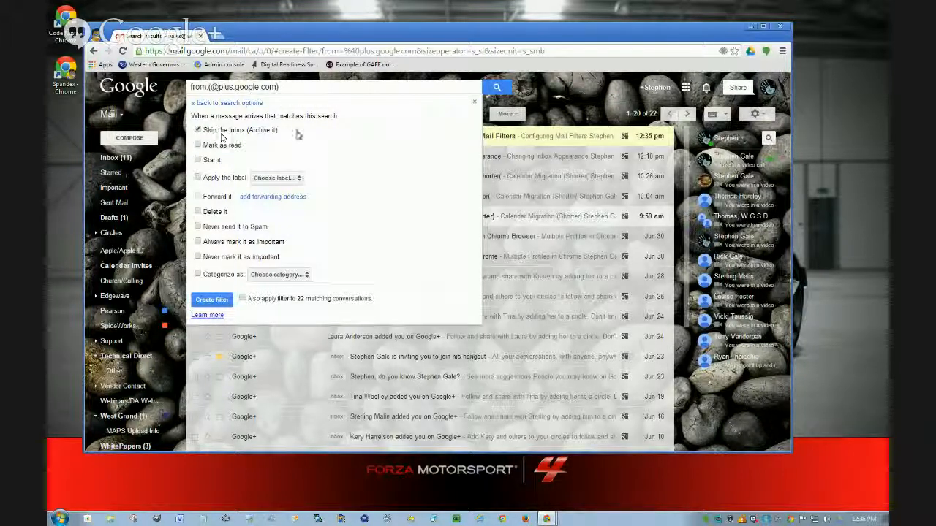
{"action": "left_click", "coordinate": [218, 146]}
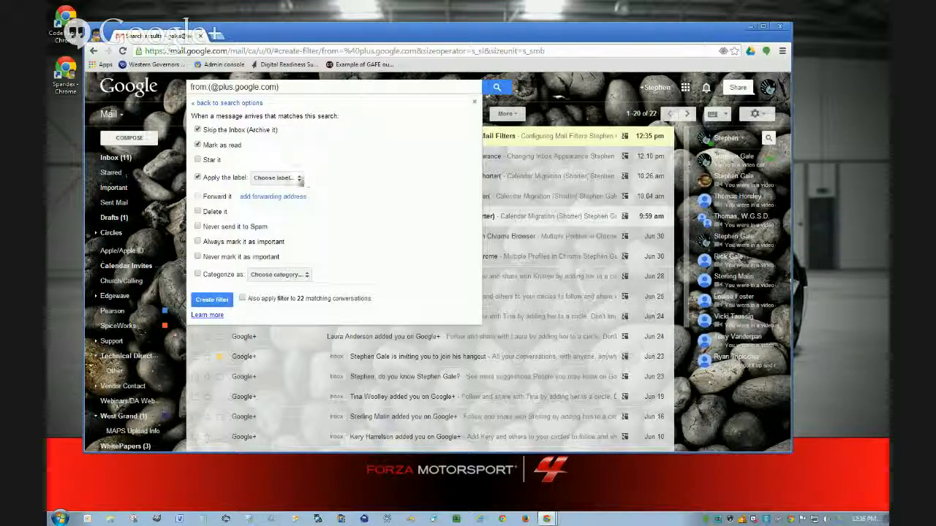
- Have the filter apply a newly created label named Google Plus, not nested under another label
{"action": "left_click", "coordinate": [299, 179]}
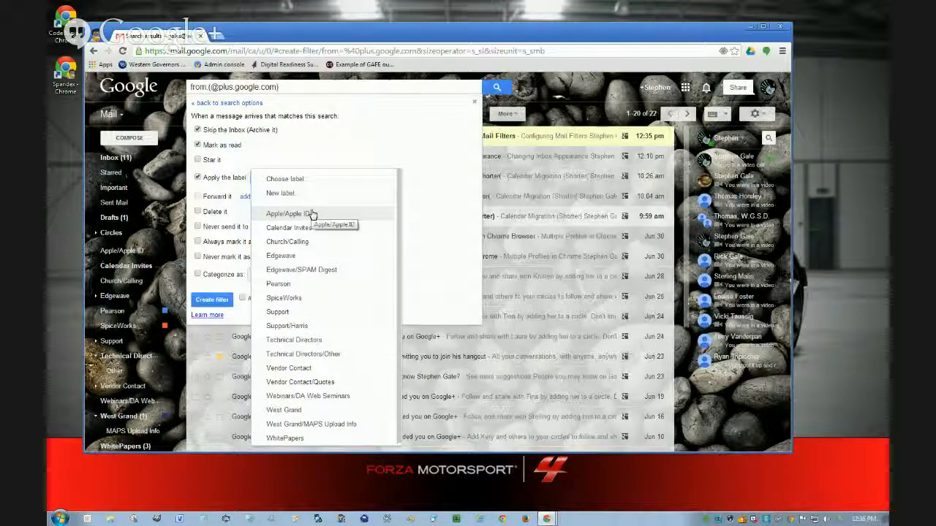
{"action": "left_click", "coordinate": [285, 196]}
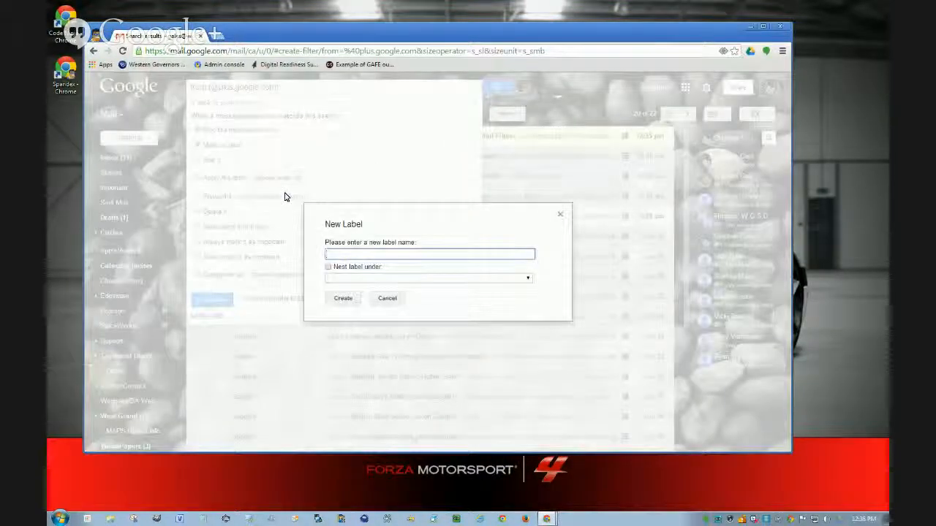
{"action": "type", "text": "Googl"}
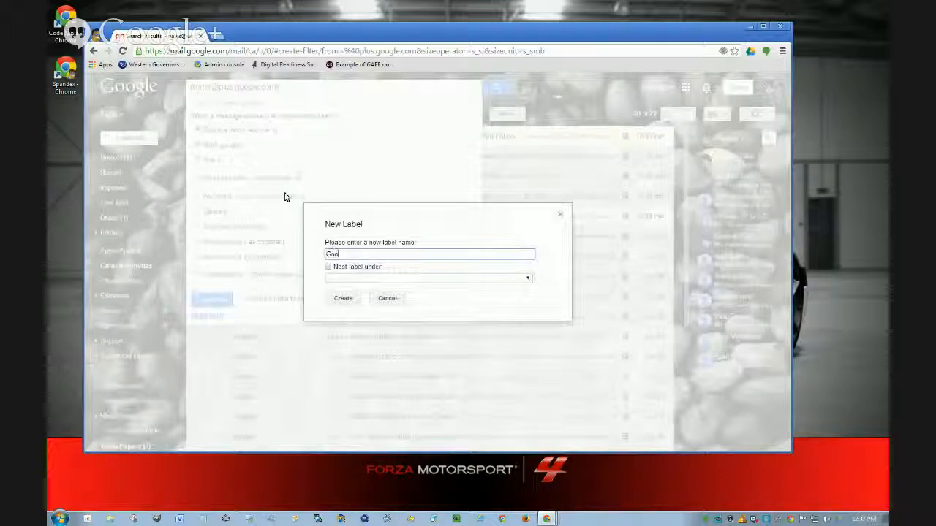
{"action": "key", "text": "Tab"}
{"action": "key", "text": "Tab"}
{"action": "key", "text": "Tab"}
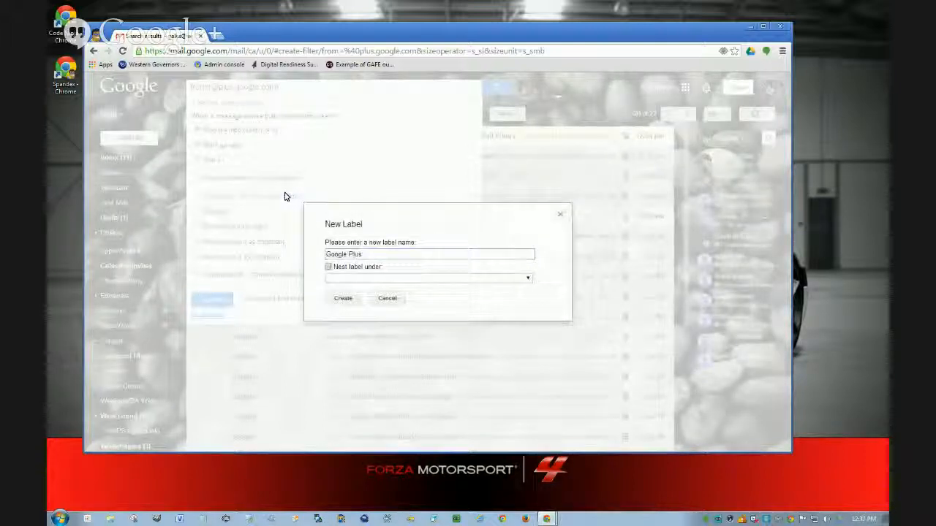
{"action": "left_click", "coordinate": [345, 299]}
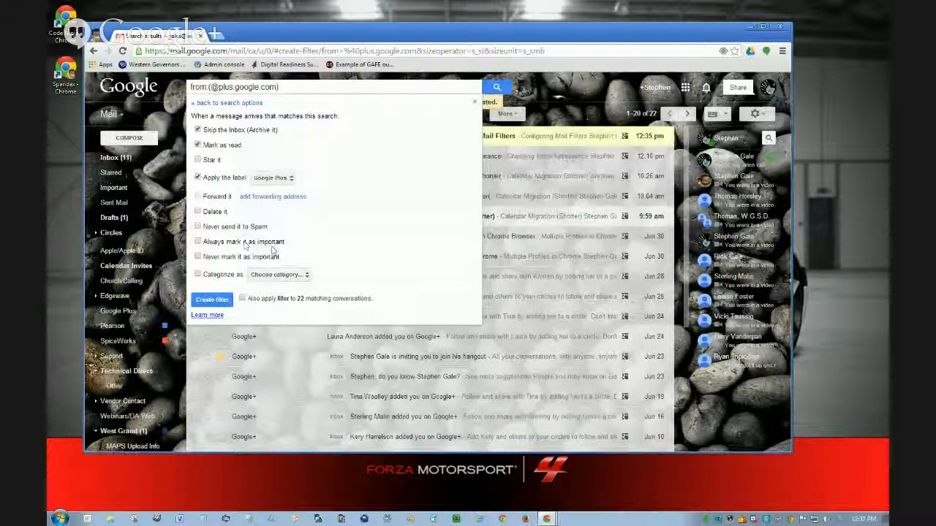
- Set the filter to never mark matches as important and to categorize them as Social
{"action": "left_click", "coordinate": [197, 256]}
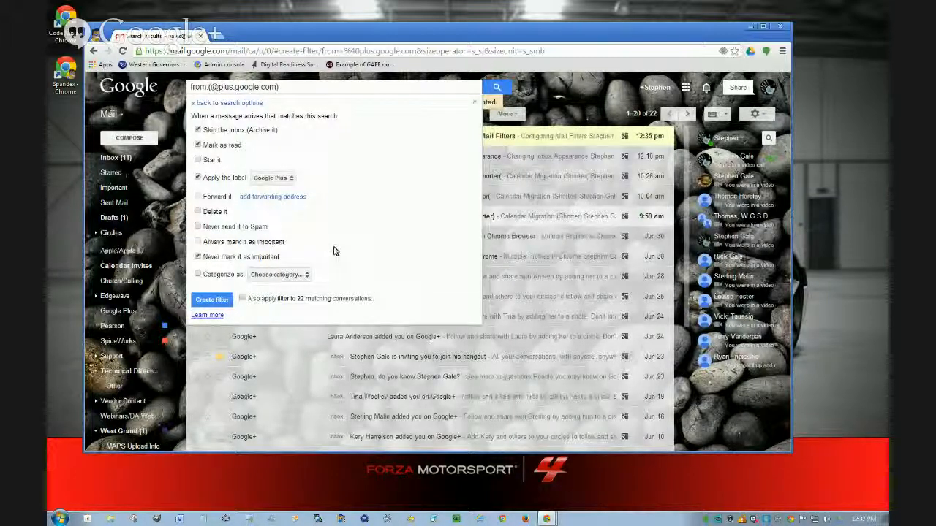
{"action": "left_click", "coordinate": [307, 277]}
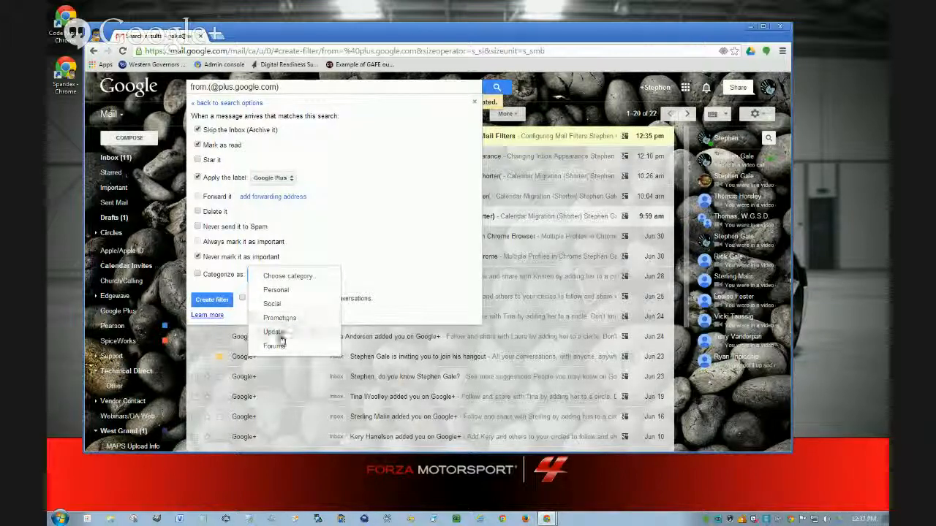
{"action": "left_click", "coordinate": [272, 304]}
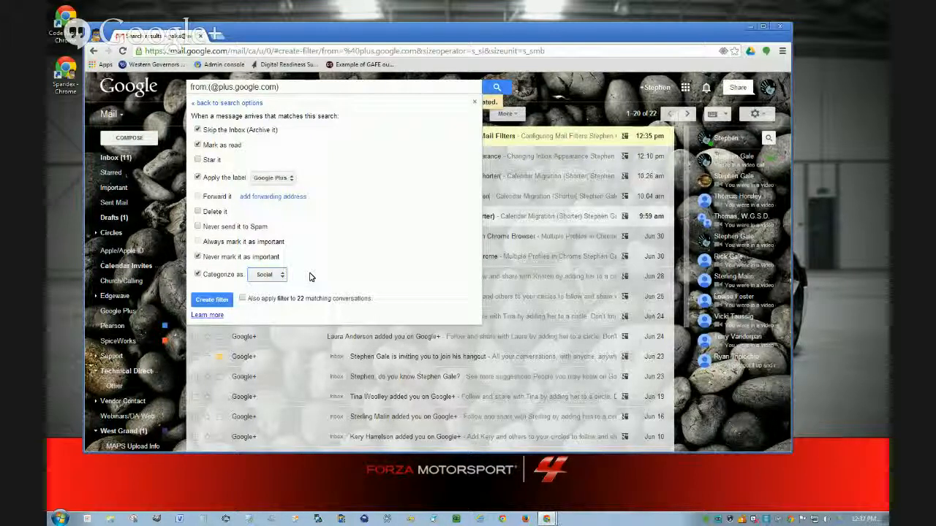
- Create the filter, also applying it to the existing matching conversations
{"action": "left_click", "coordinate": [243, 299]}
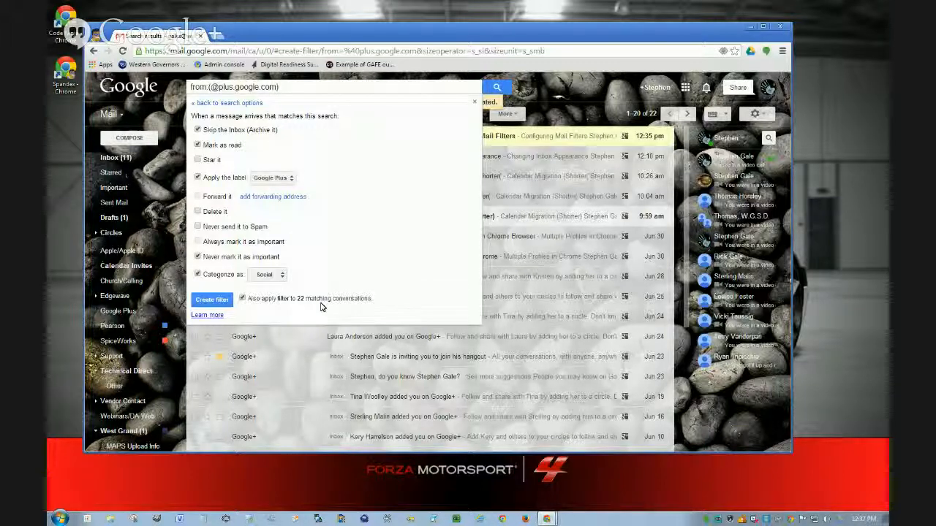
{"action": "left_click", "coordinate": [211, 300]}
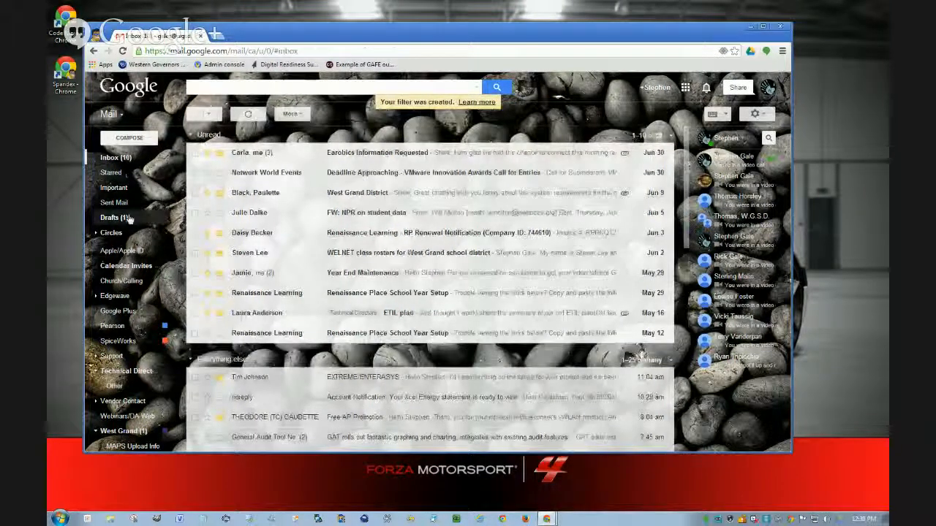
- Review the conversations under the Google Plus label and deselect the "Configuring Mail Filters" invitation
{"action": "left_click", "coordinate": [119, 311]}
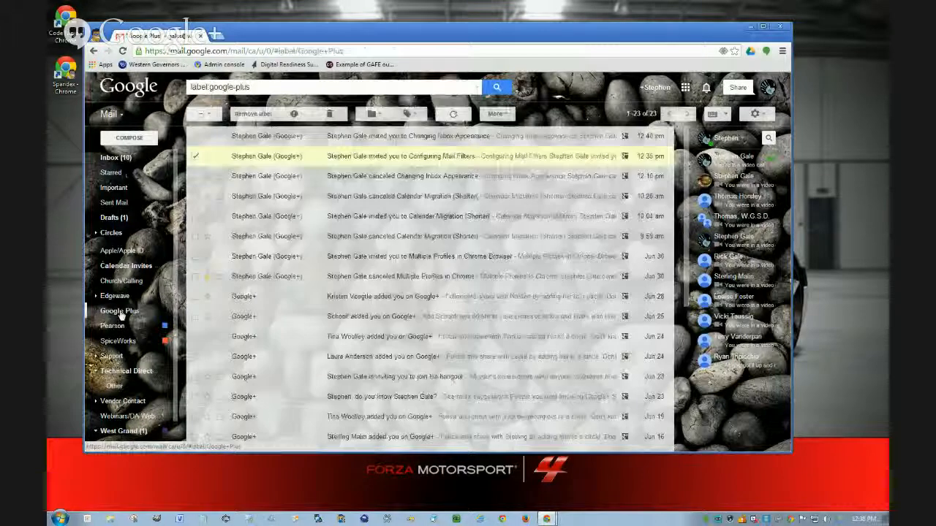
{"action": "scroll", "coordinate": [315, 182], "scroll_direction": "down", "scroll_amount": 5}
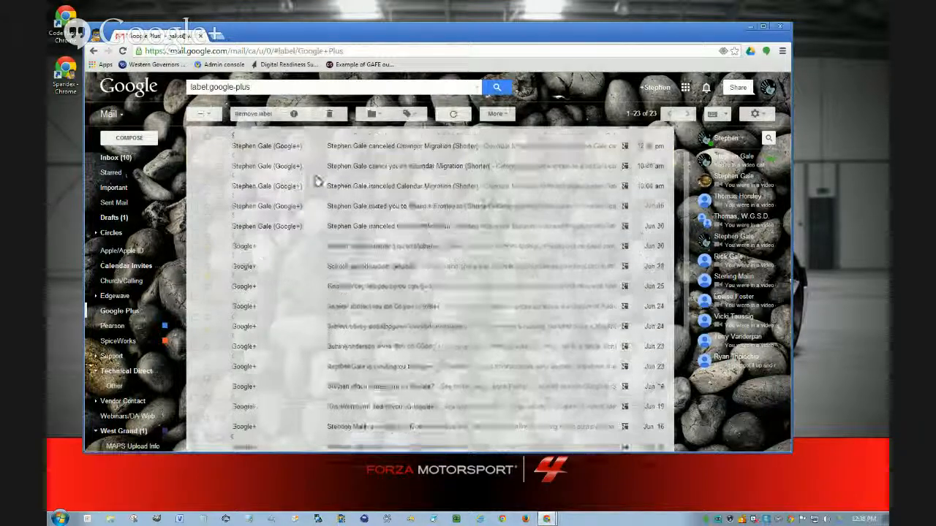
{"action": "scroll", "coordinate": [318, 229], "scroll_direction": "up", "scroll_amount": 5}
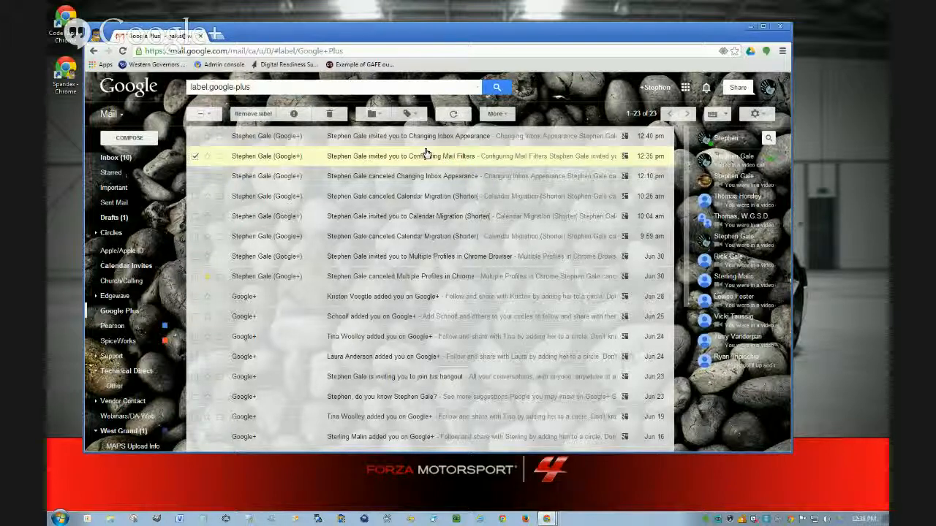
{"action": "mouse_move", "coordinate": [299, 156]}
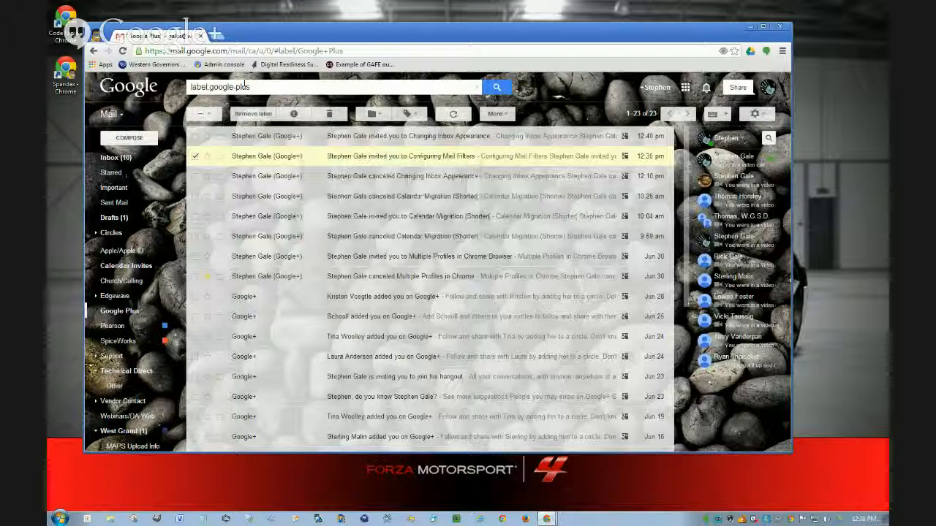
{"action": "left_click", "coordinate": [195, 155]}
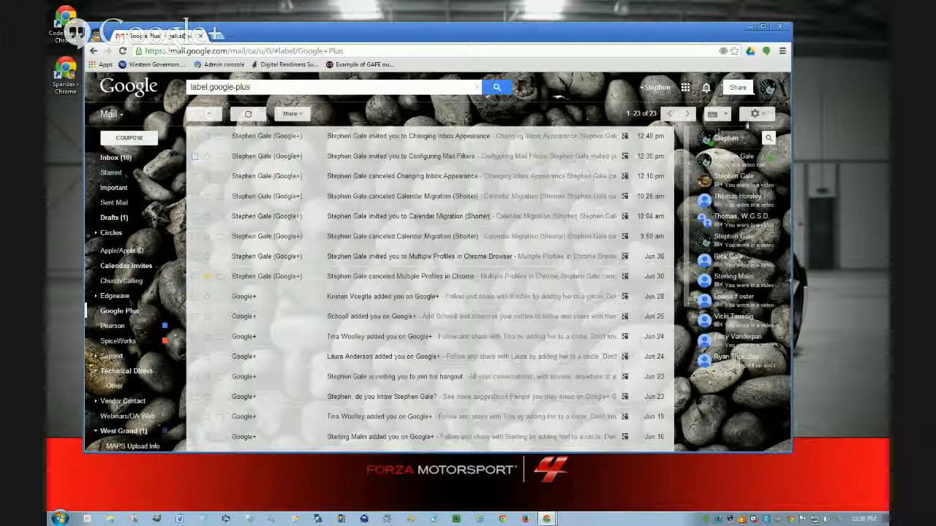
- Open the list of filters in the mail settings
{"action": "left_click", "coordinate": [756, 118]}
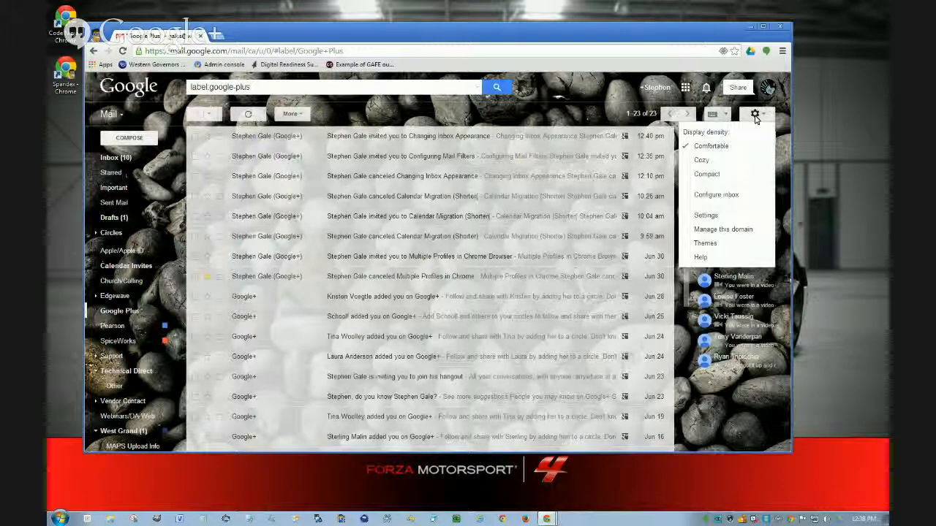
{"action": "left_click", "coordinate": [707, 217]}
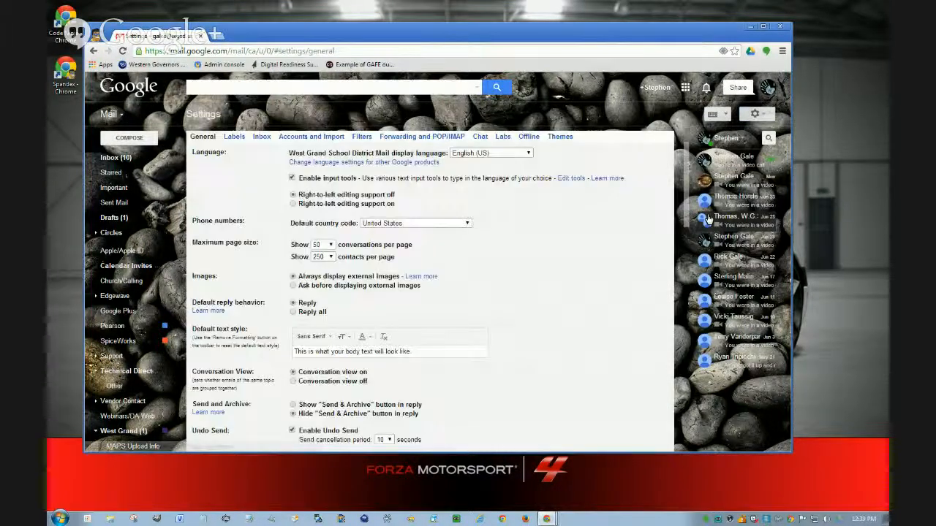
{"action": "left_click", "coordinate": [361, 137]}
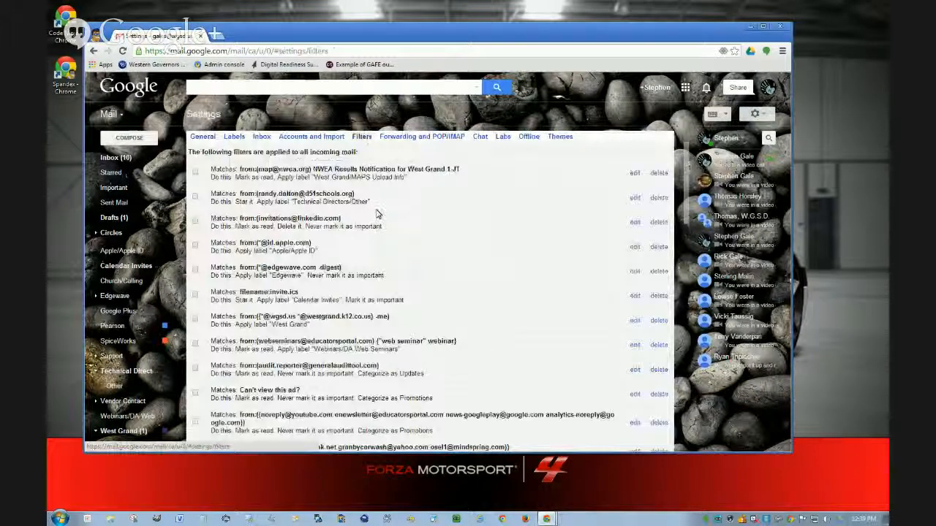
{"action": "scroll", "coordinate": [388, 224], "scroll_direction": "down", "scroll_amount": 2}
{"action": "scroll", "coordinate": [388, 223], "scroll_direction": "down", "scroll_amount": 10}
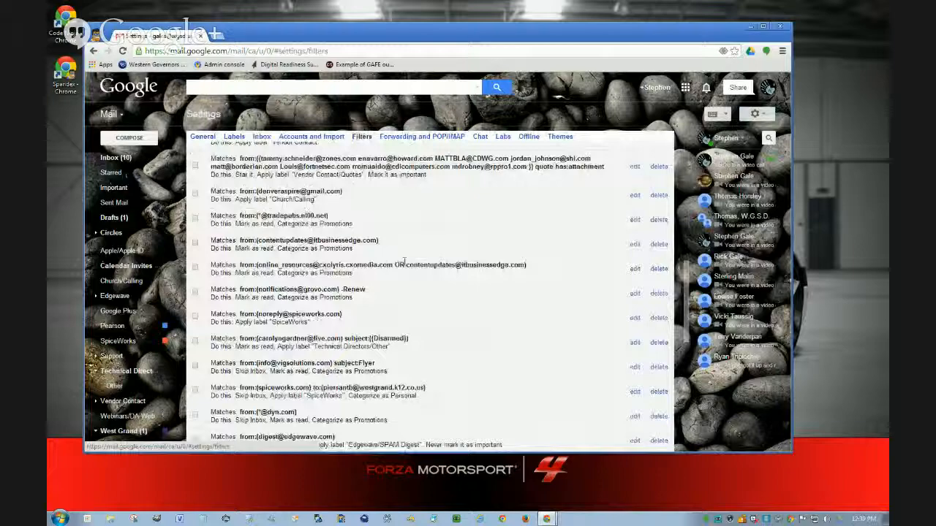
{"action": "scroll", "coordinate": [409, 269], "scroll_direction": "down", "scroll_amount": 8}
{"action": "scroll", "coordinate": [412, 269], "scroll_direction": "up", "scroll_amount": 4}
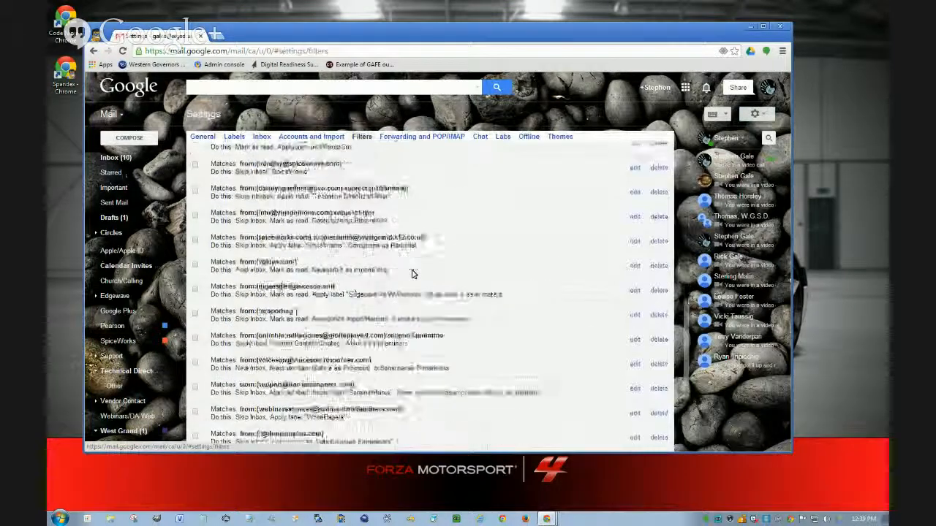
{"action": "scroll", "coordinate": [412, 269], "scroll_direction": "up", "scroll_amount": 6}
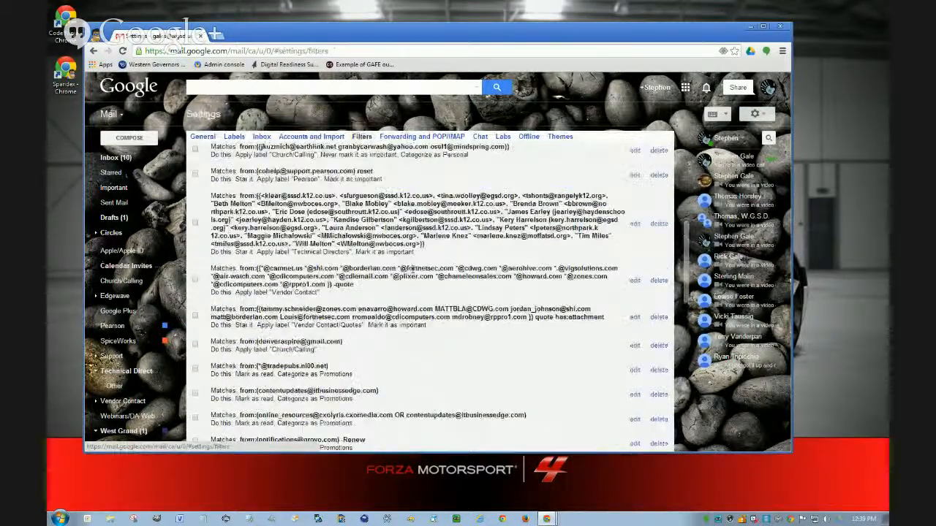
{"action": "scroll", "coordinate": [412, 269], "scroll_direction": "up", "scroll_amount": 2}
{"action": "scroll", "coordinate": [412, 269], "scroll_direction": "down", "scroll_amount": 2}
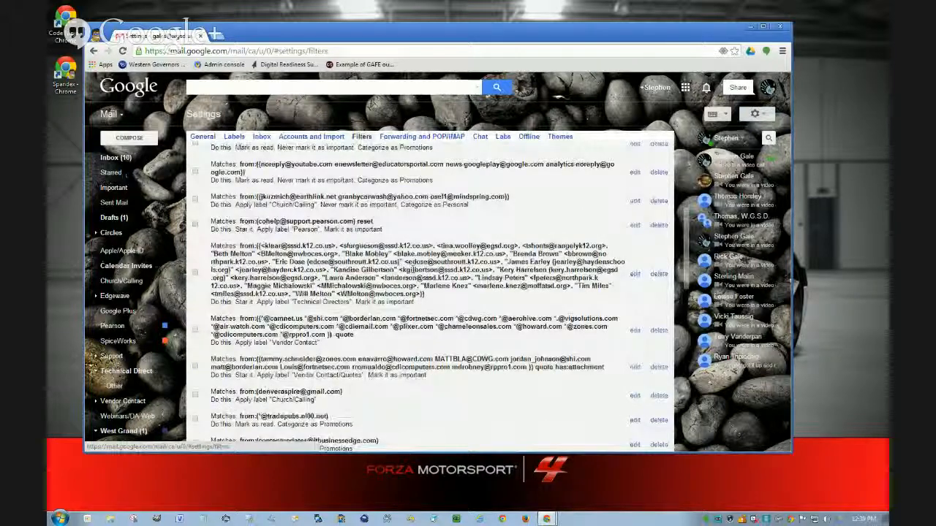
{"action": "scroll", "coordinate": [406, 270], "scroll_direction": "up", "scroll_amount": 3}
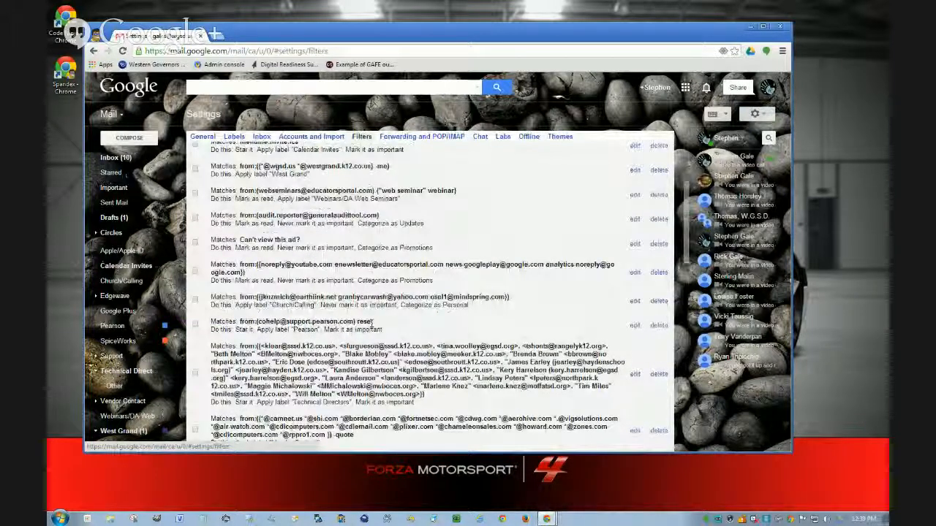
{"action": "left_click_drag", "start_coordinate": [239, 345], "coordinate": [425, 395]}
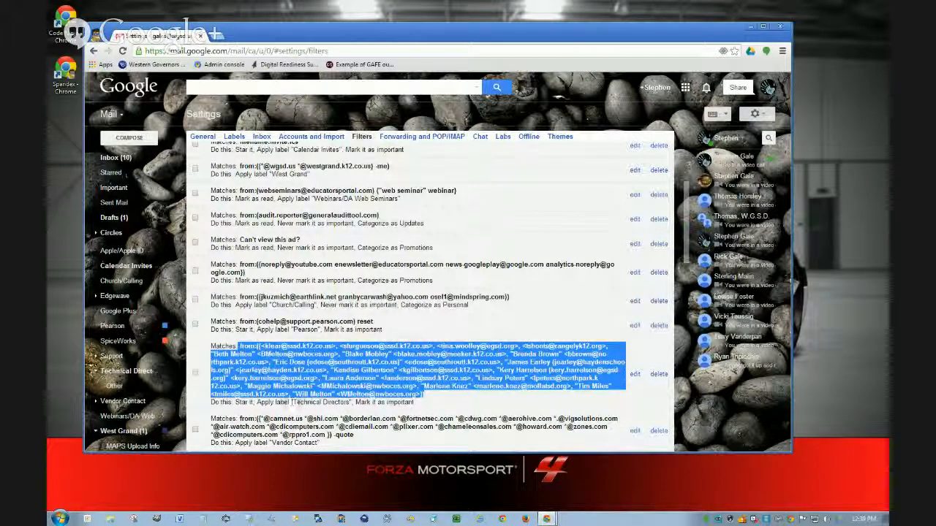
{"action": "scroll", "coordinate": [378, 401], "scroll_direction": "down", "scroll_amount": 10}
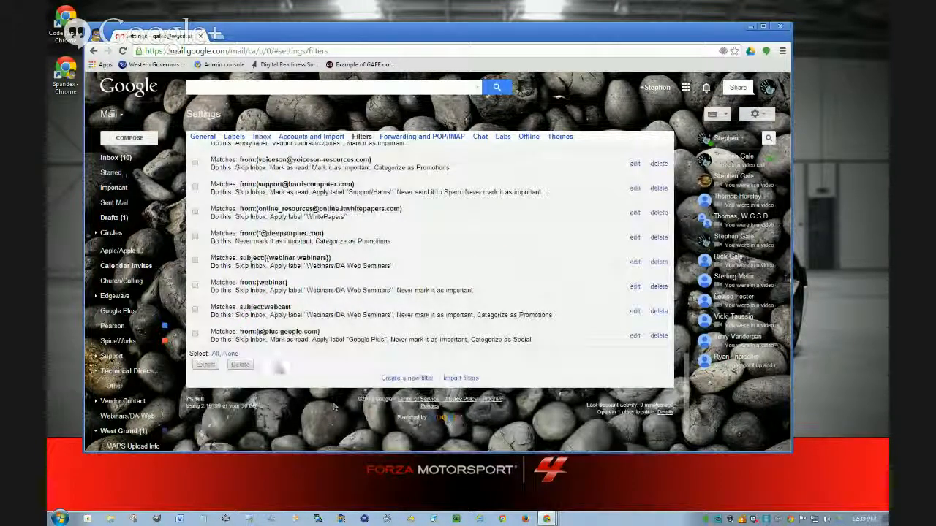
{"action": "scroll", "coordinate": [281, 362], "scroll_direction": "up", "scroll_amount": 1}
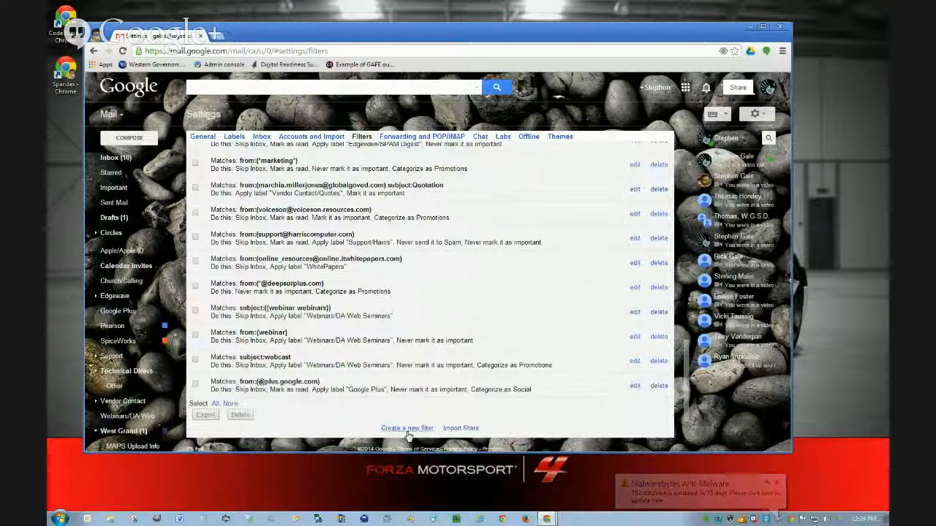
- Select all existing filters and try to export them as an XML document, cancelling the save
{"action": "scroll", "coordinate": [272, 415], "scroll_direction": "up", "scroll_amount": 1}
{"action": "scroll", "coordinate": [272, 416], "scroll_direction": "up", "scroll_amount": 10}
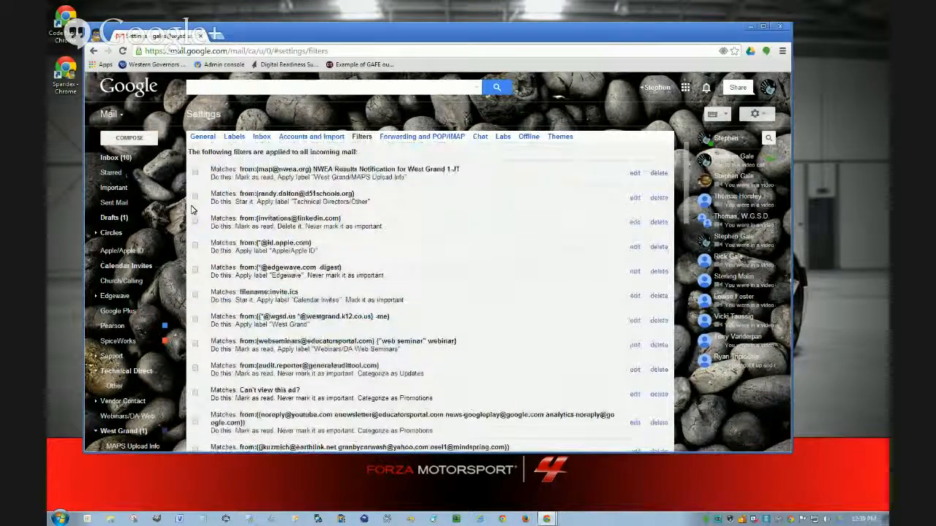
{"action": "scroll", "coordinate": [202, 287], "scroll_direction": "down", "scroll_amount": 15}
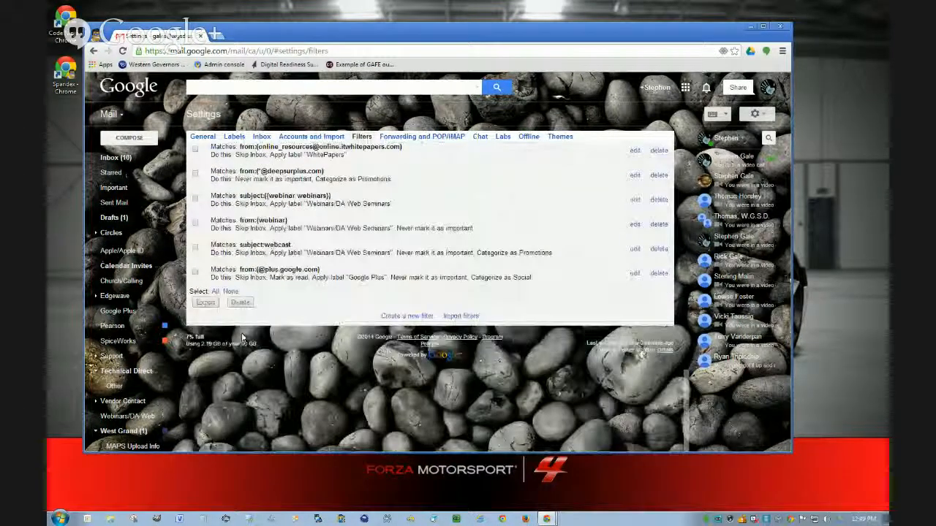
{"action": "left_click", "coordinate": [215, 291]}
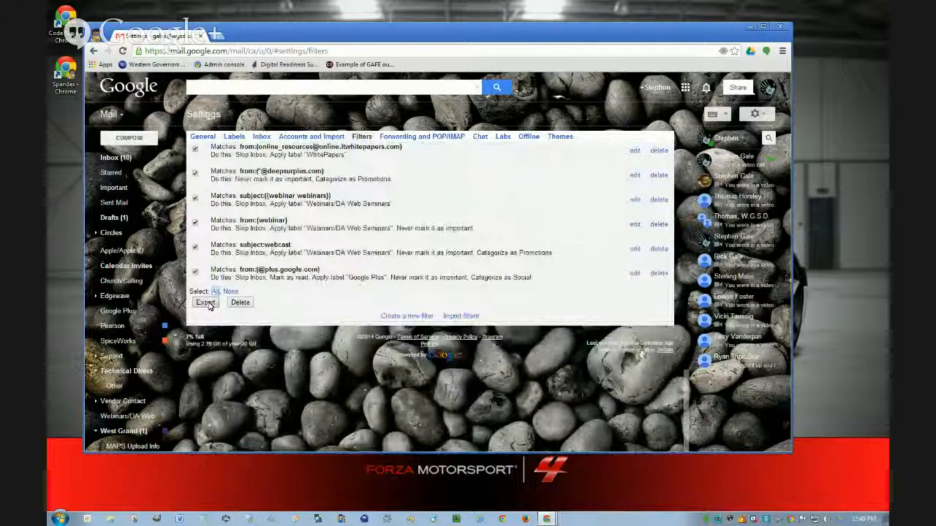
{"action": "left_click", "coordinate": [206, 303]}
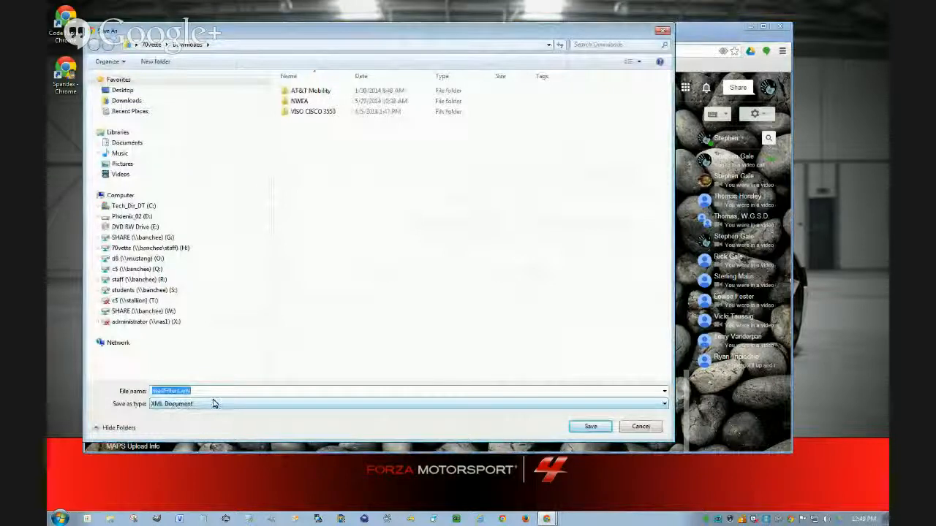
{"action": "left_click", "coordinate": [639, 426]}
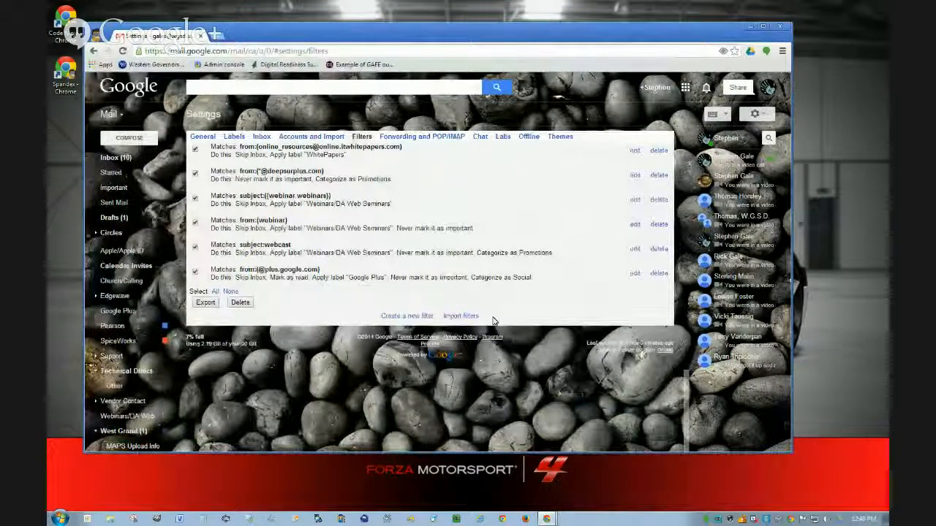
- Open the option for importing filters from a file, cancel the import and return to the start of the filter list
{"action": "left_click", "coordinate": [462, 317]}
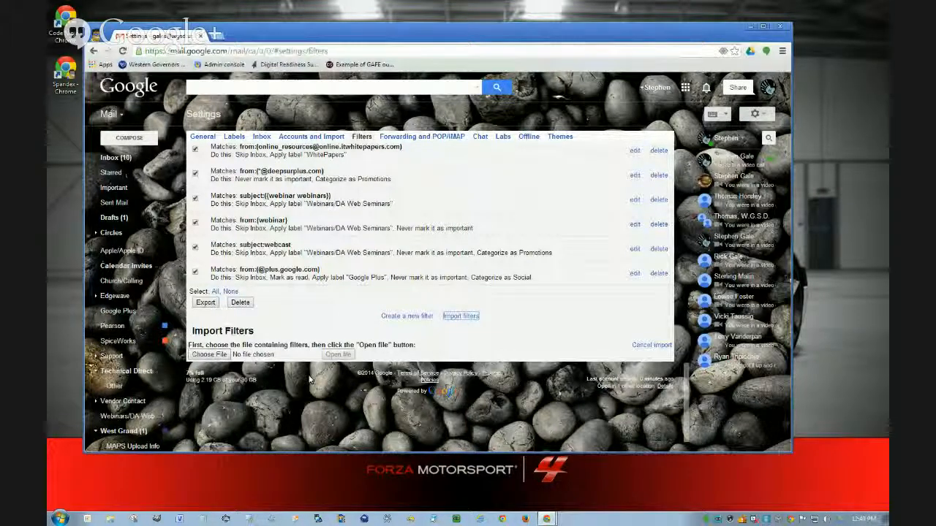
{"action": "left_click", "coordinate": [650, 347]}
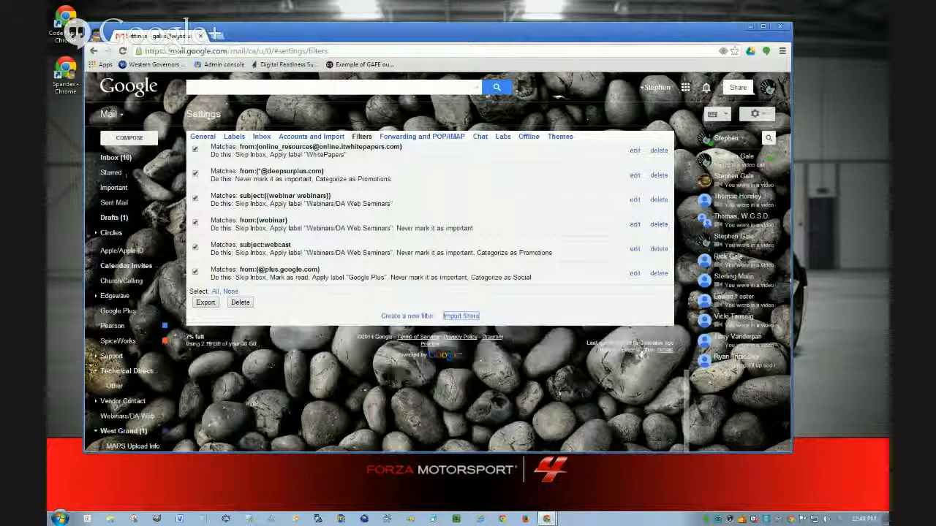
{"action": "scroll", "coordinate": [556, 388], "scroll_direction": "up", "scroll_amount": 5}
{"action": "scroll", "coordinate": [556, 388], "scroll_direction": "up", "scroll_amount": 10}
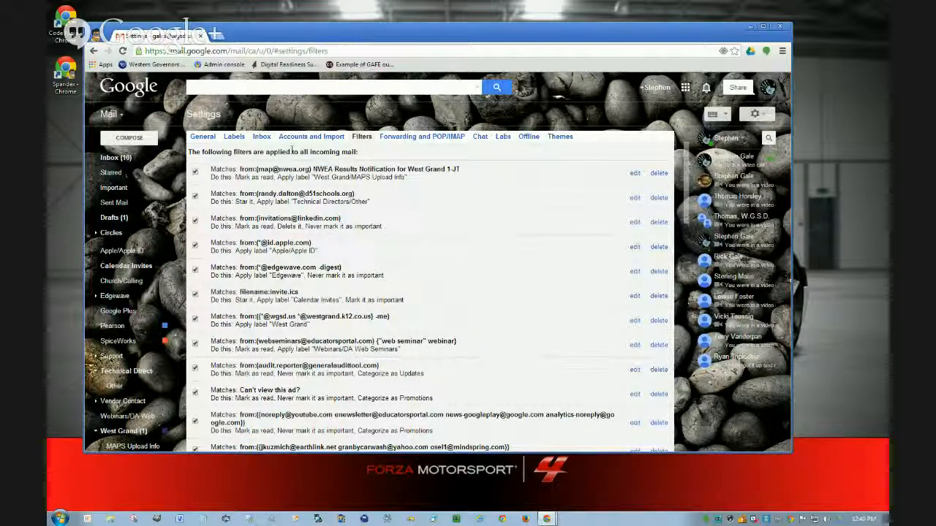
- Open the inbox and review the labelled conversations across its Unread, Starred and Everything else sections
{"action": "left_click", "coordinate": [125, 158]}
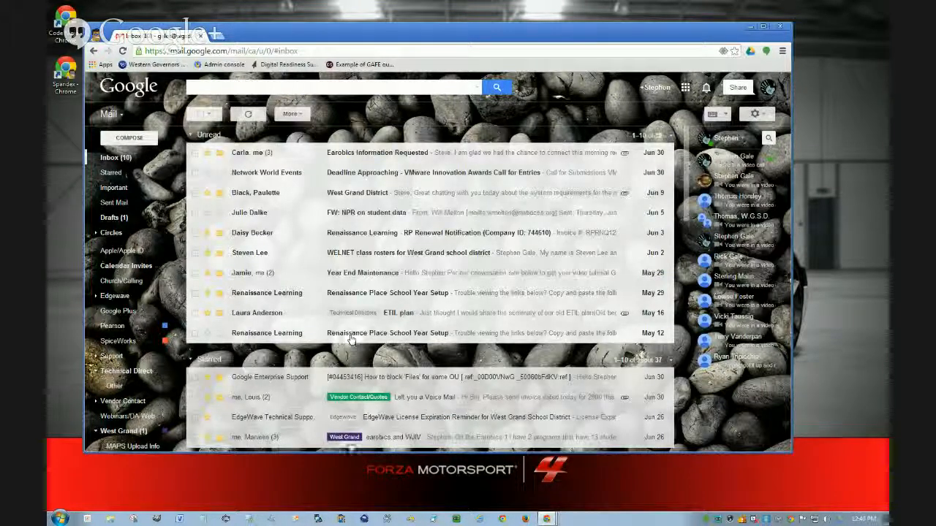
{"action": "scroll", "coordinate": [358, 404], "scroll_direction": "down", "scroll_amount": 1}
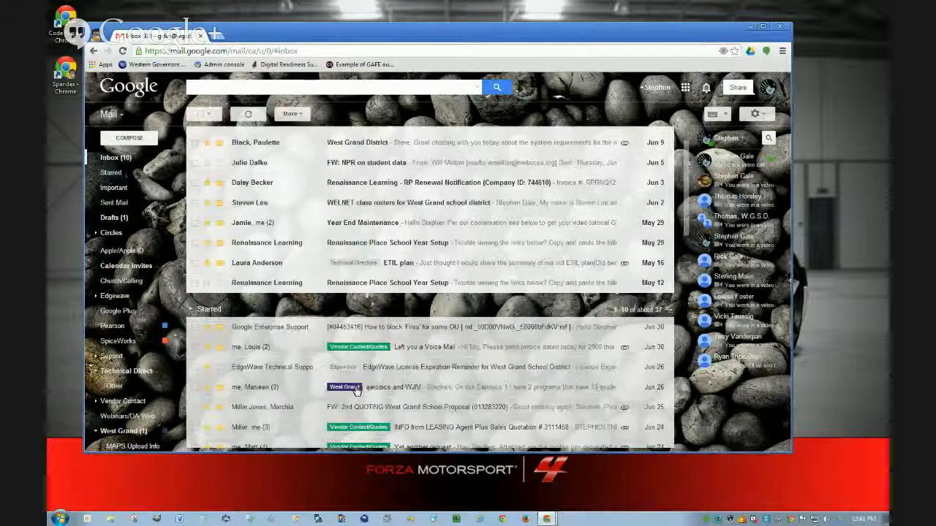
{"action": "scroll", "coordinate": [351, 393], "scroll_direction": "down", "scroll_amount": 5}
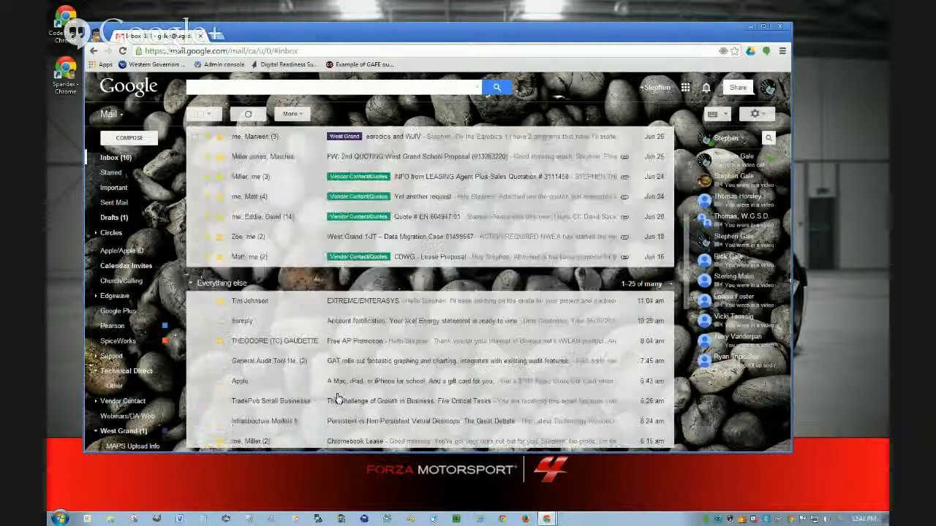
{"action": "scroll", "coordinate": [338, 397], "scroll_direction": "down", "scroll_amount": 4}
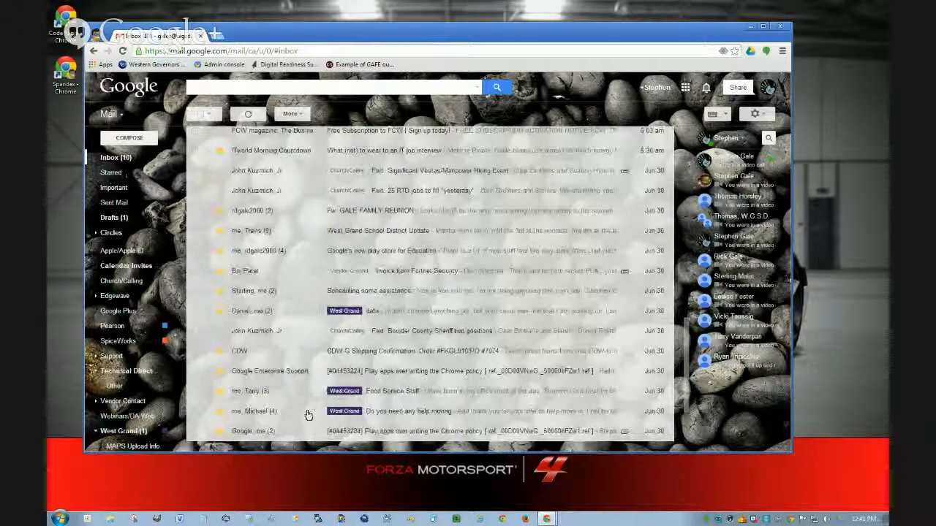
{"action": "scroll", "coordinate": [307, 434], "scroll_direction": "up", "scroll_amount": 1}
{"action": "scroll", "coordinate": [307, 434], "scroll_direction": "up", "scroll_amount": 8}
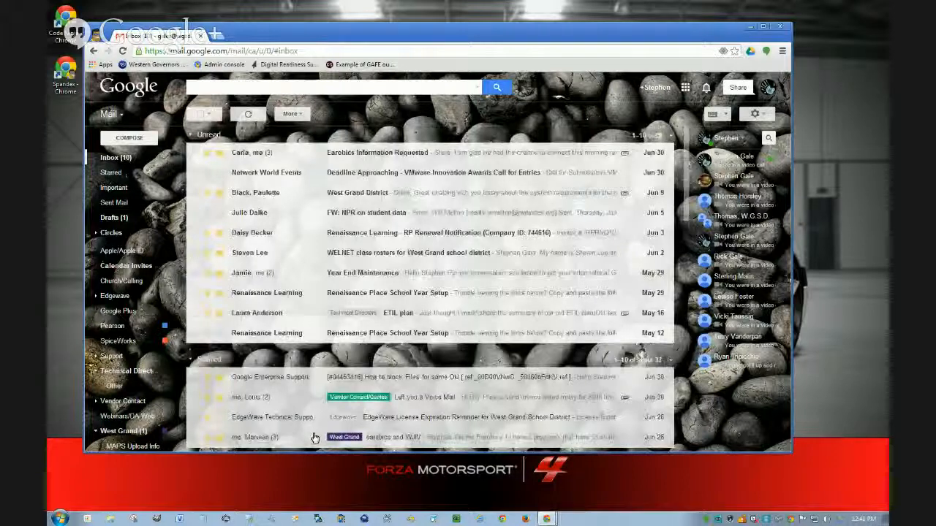